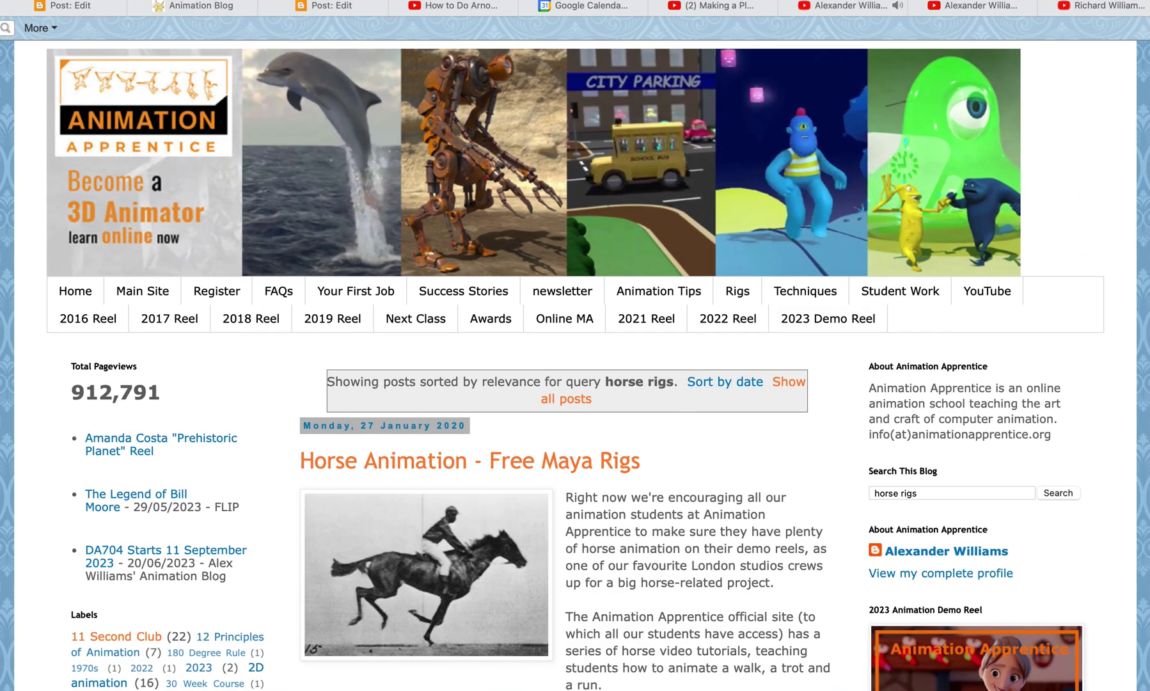
- Scroll the horse rig search results and open the 'Horse Animation - Free Maya Rigs' post
scroll(575, 346, "down", 3)
scroll(575, 346, "down", 1)
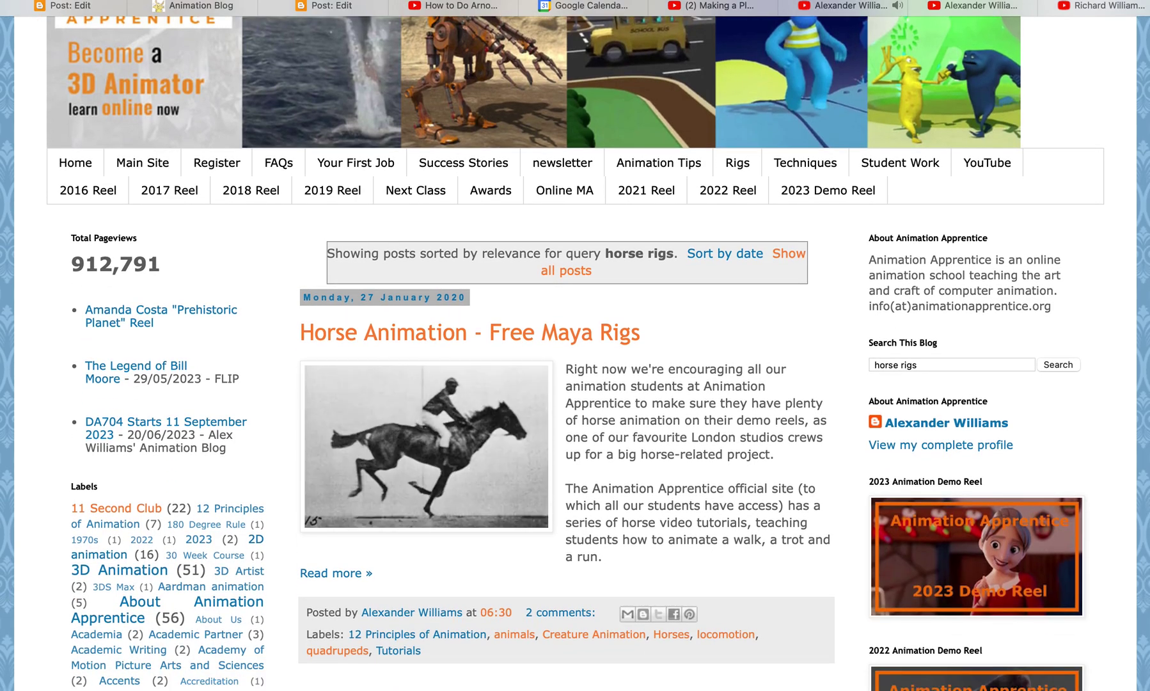
scroll(575, 345, "down", 2)
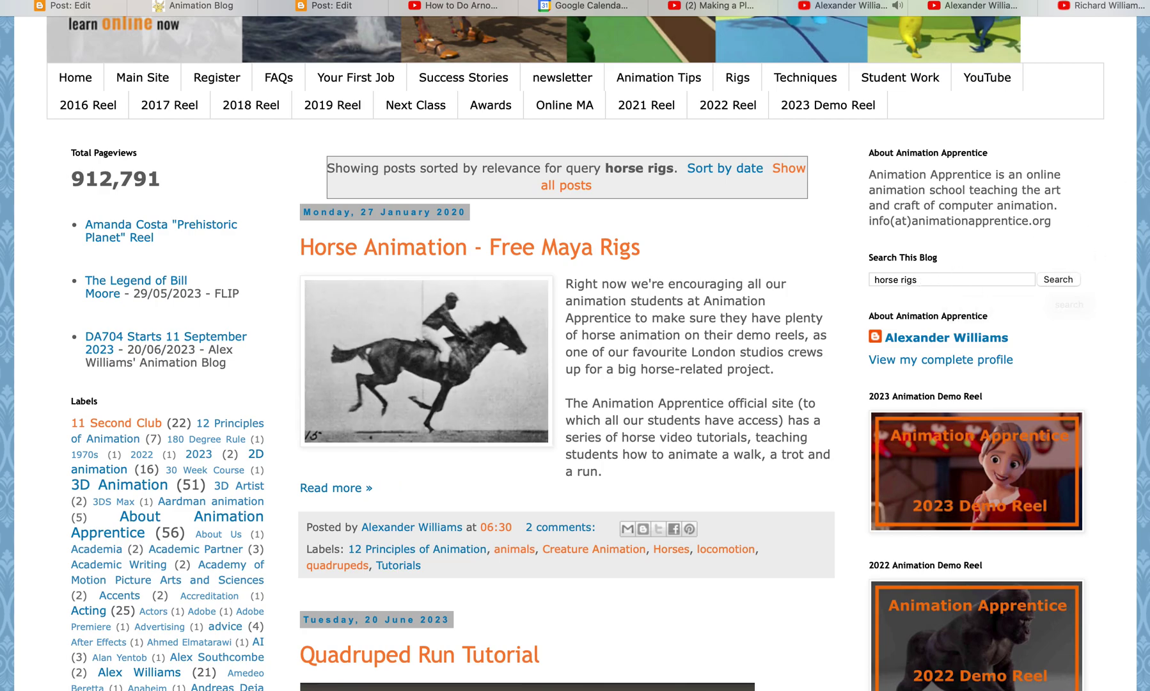
scroll(1050, 281, "down", 3)
scroll(632, 165, "up", 2)
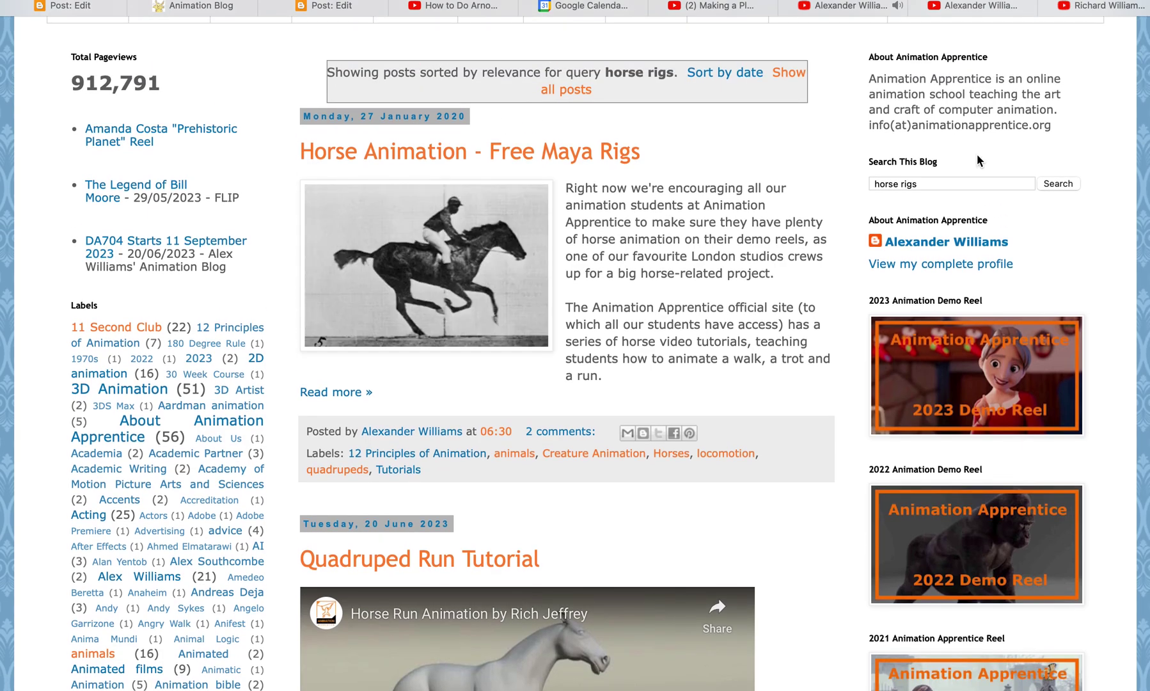
left_click(631, 165)
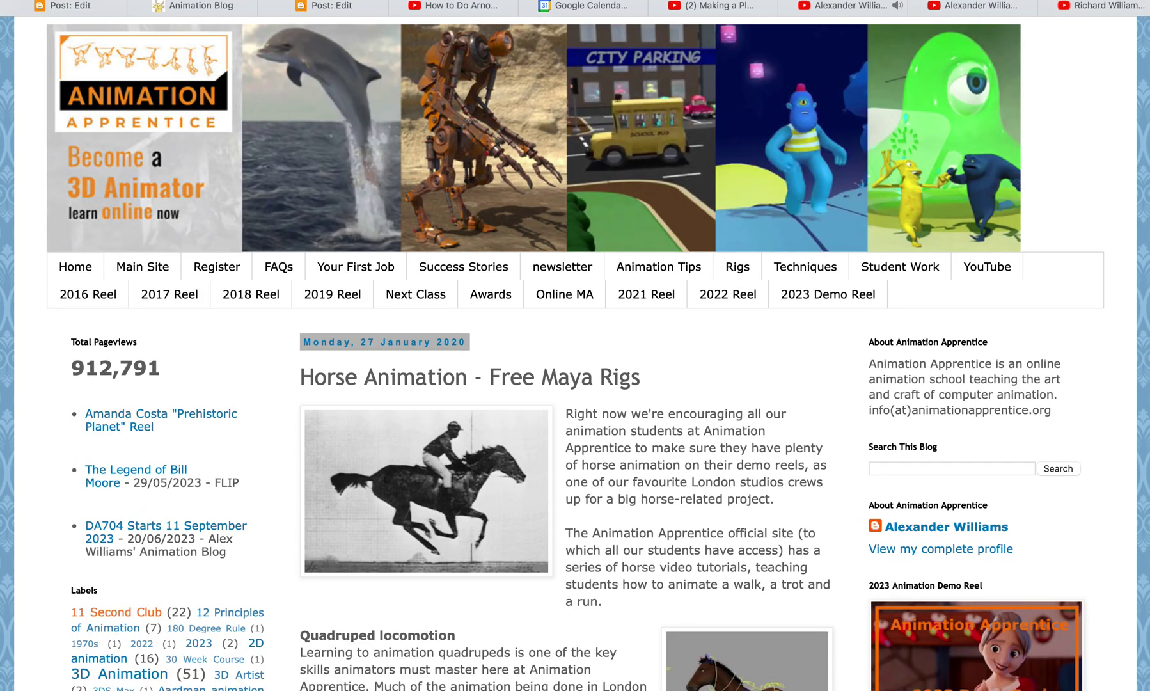
- Scroll down the post to the Horse Rig by Mothman TD section
scroll(575, 346, "down", 8)
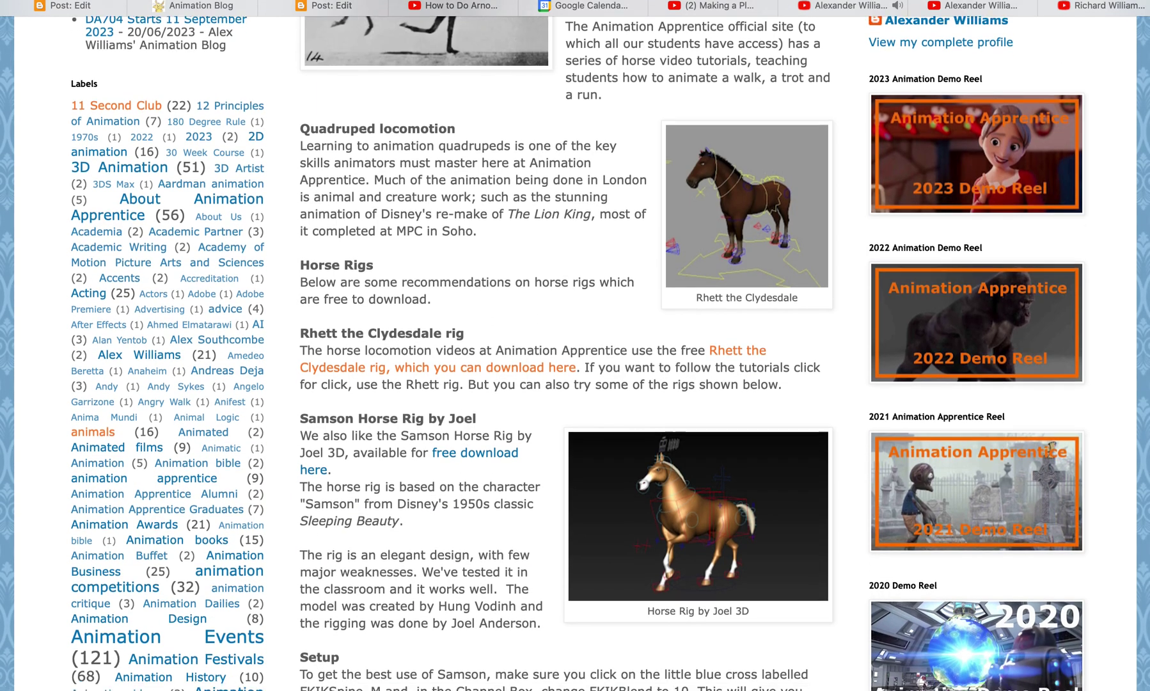
scroll(575, 345, "down", 3)
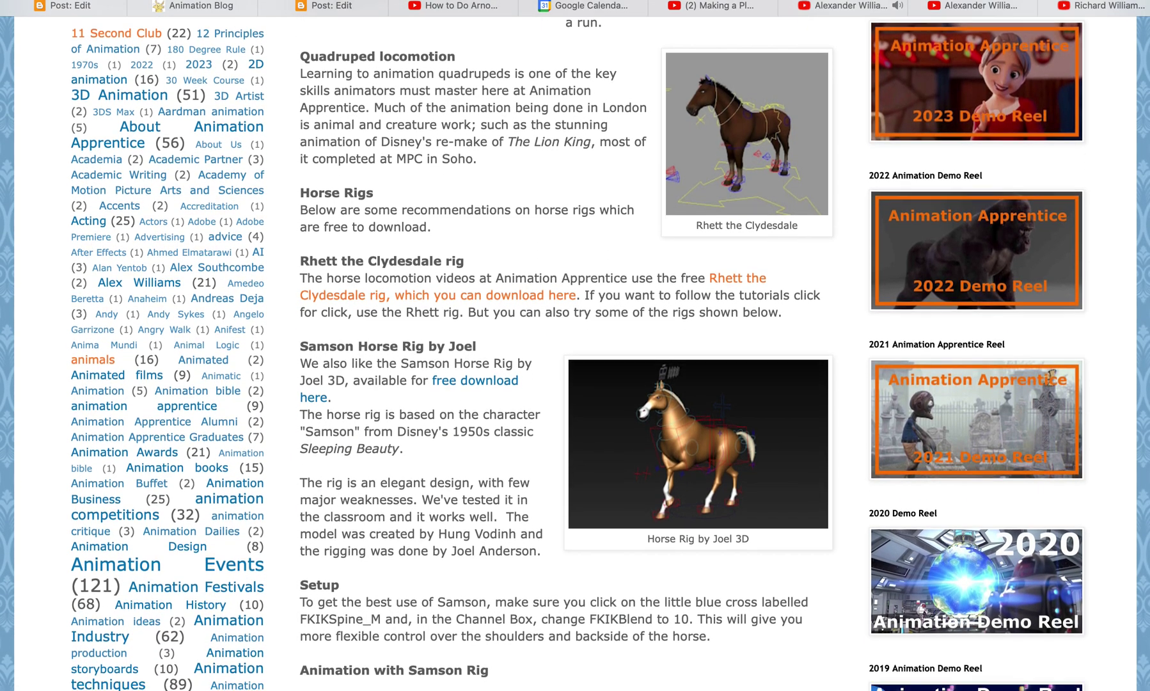
scroll(575, 345, "down", 10)
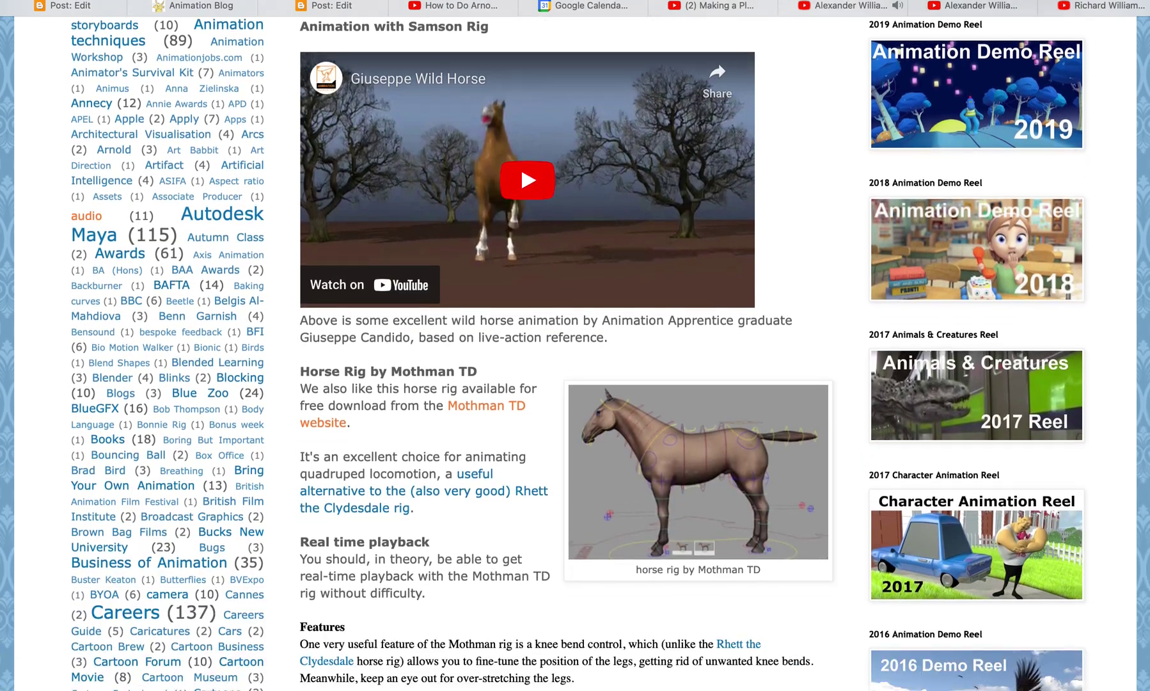
scroll(713, 296, "down", 1)
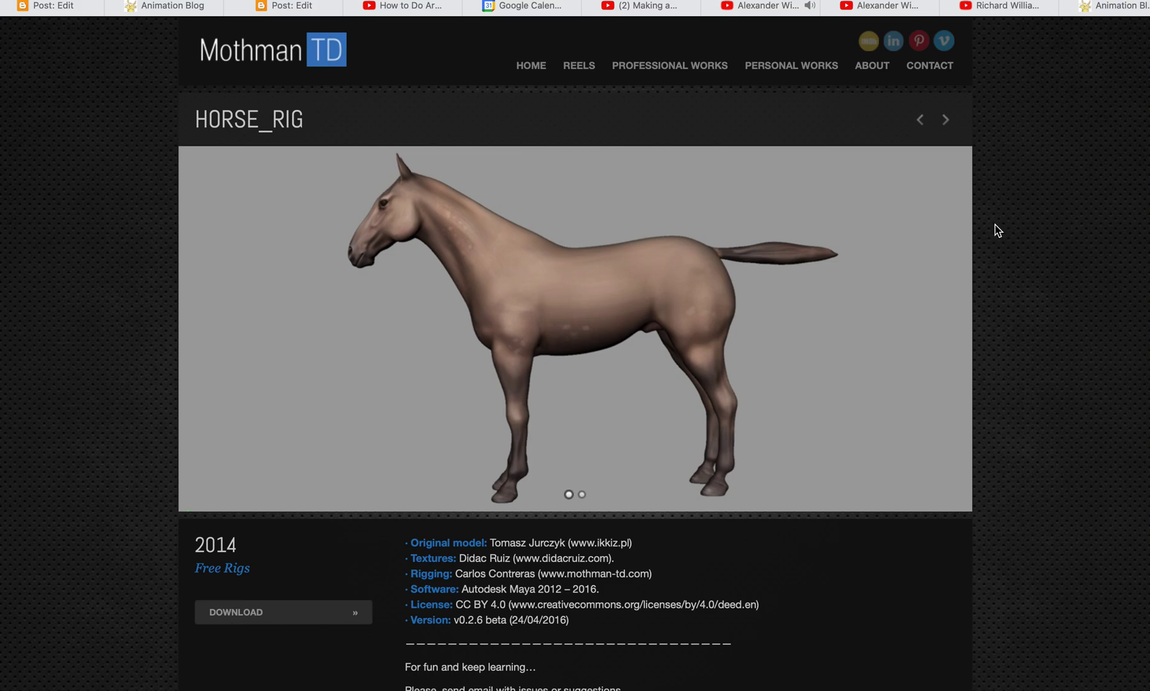
- Scroll the HORSE_RIG page past the download info to the Animation Examples videos
scroll(576, 384, "down", 5)
scroll(576, 384, "down", 4)
scroll(576, 383, "down", 10)
scroll(668, 388, "down", 6)
scroll(668, 388, "down", 9)
scroll(765, 161, "up", 12)
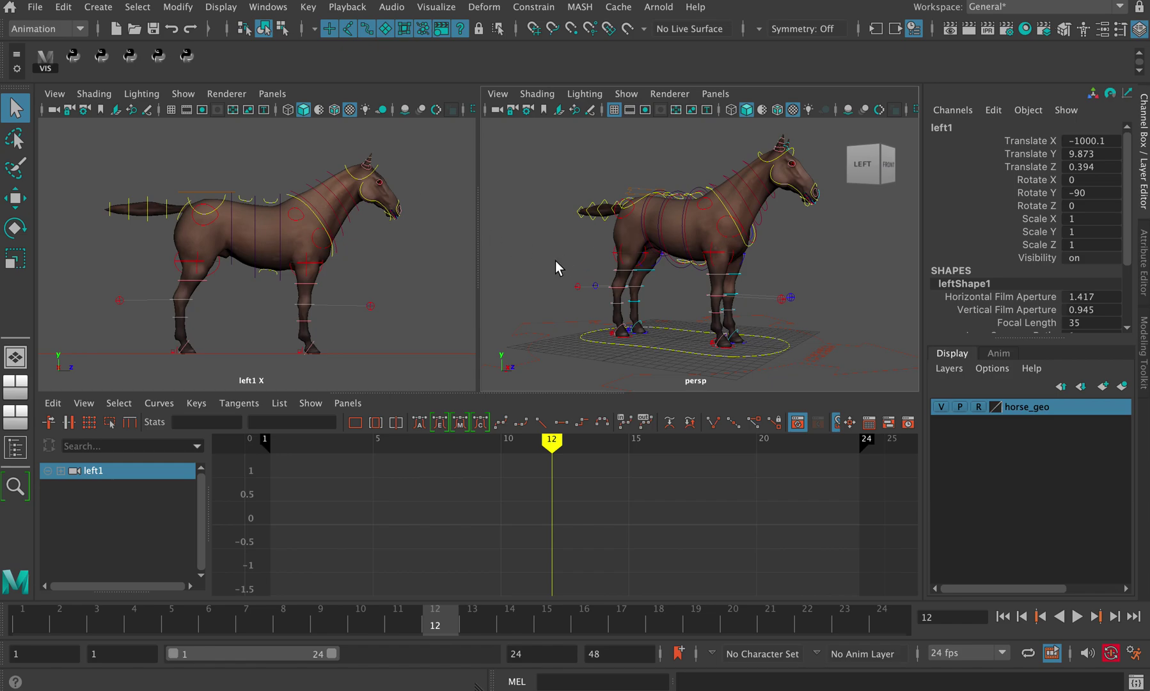
- Clear the selection, maximize the perspective view and orbit to the horse's side
left_click(556, 268)
key("space")
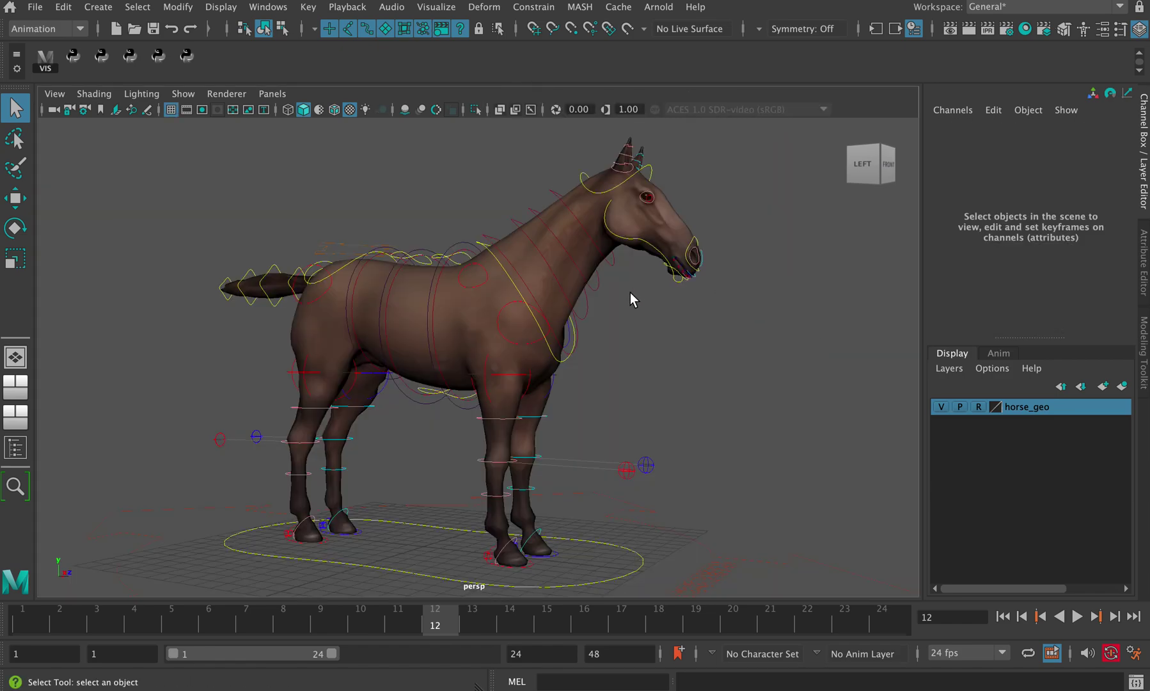
left_click_drag(630, 292, 546, 272, "alt")
- Raise the chest control in Y with the Move tool, then undo it
left_click(551, 261)
key("w")
mouse_move(523, 213)
left_mouse_down()
mouse_move(532, 198)
mouse_move(530, 226)
left_mouse_up()
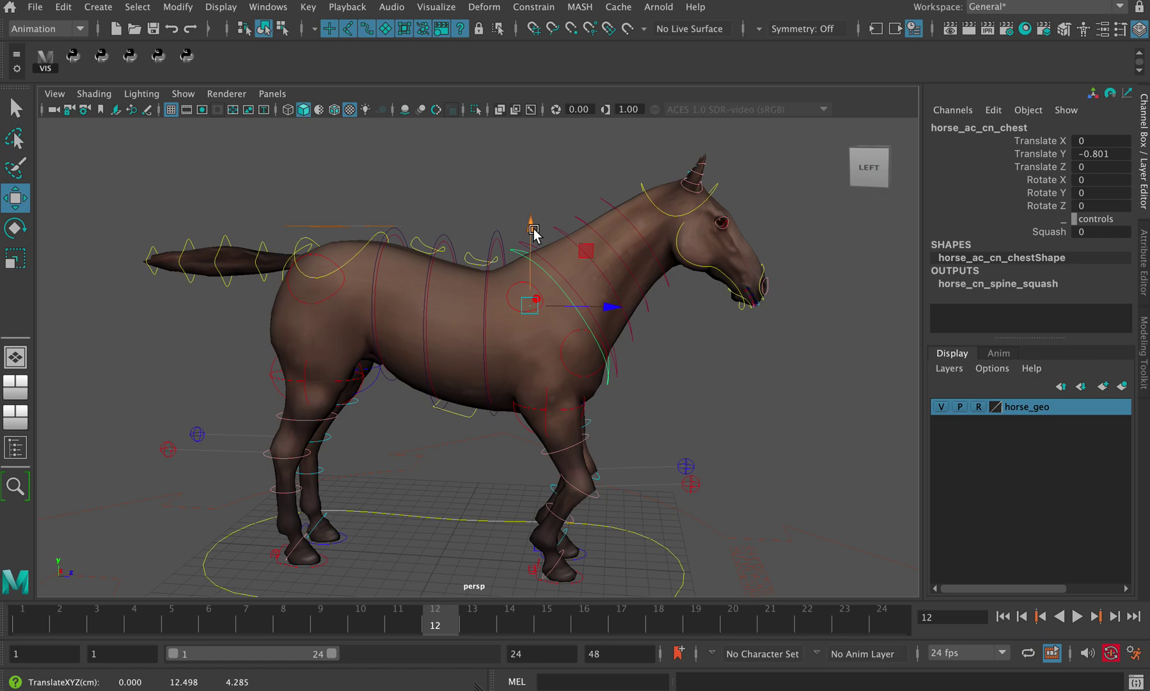
mouse_move(534, 235)
left_mouse_down()
mouse_move(532, 214)
mouse_move(528, 231)
left_mouse_up()
key("ctrl+z")
key("ctrl+z")
- Raise the pelvis control in Y, then undo it back to rest
left_click(352, 261)
left_click_drag(364, 208, 366, 224)
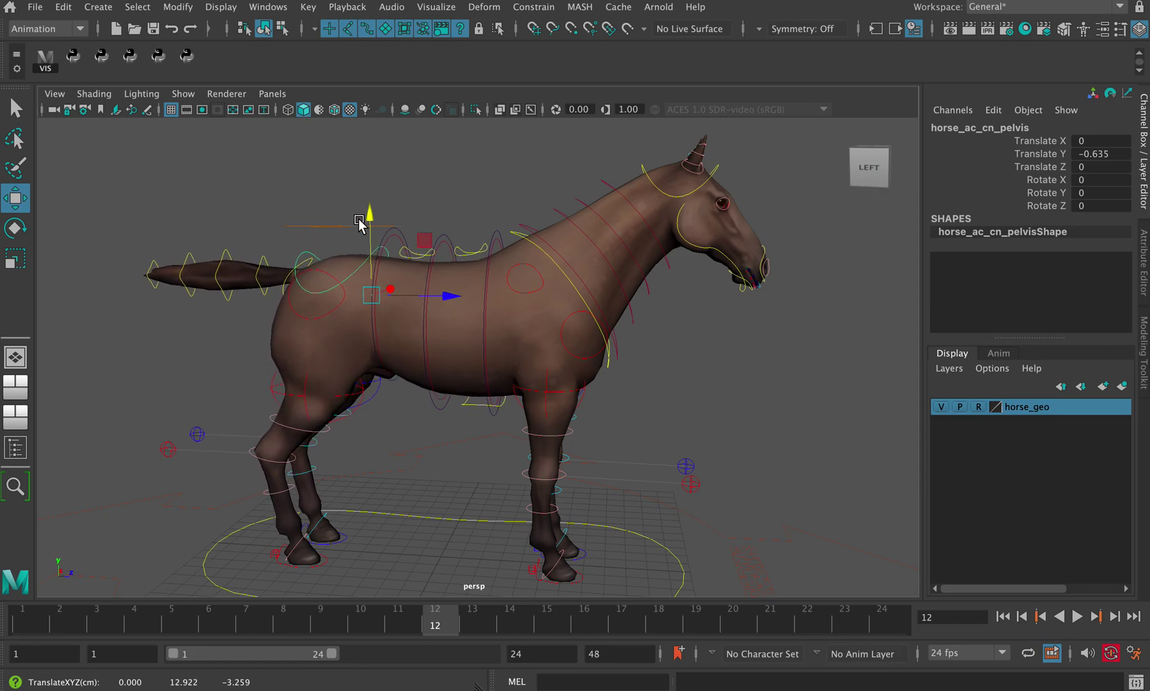
key("ctrl+z")
key("ctrl+z")
key("ctrl+z")
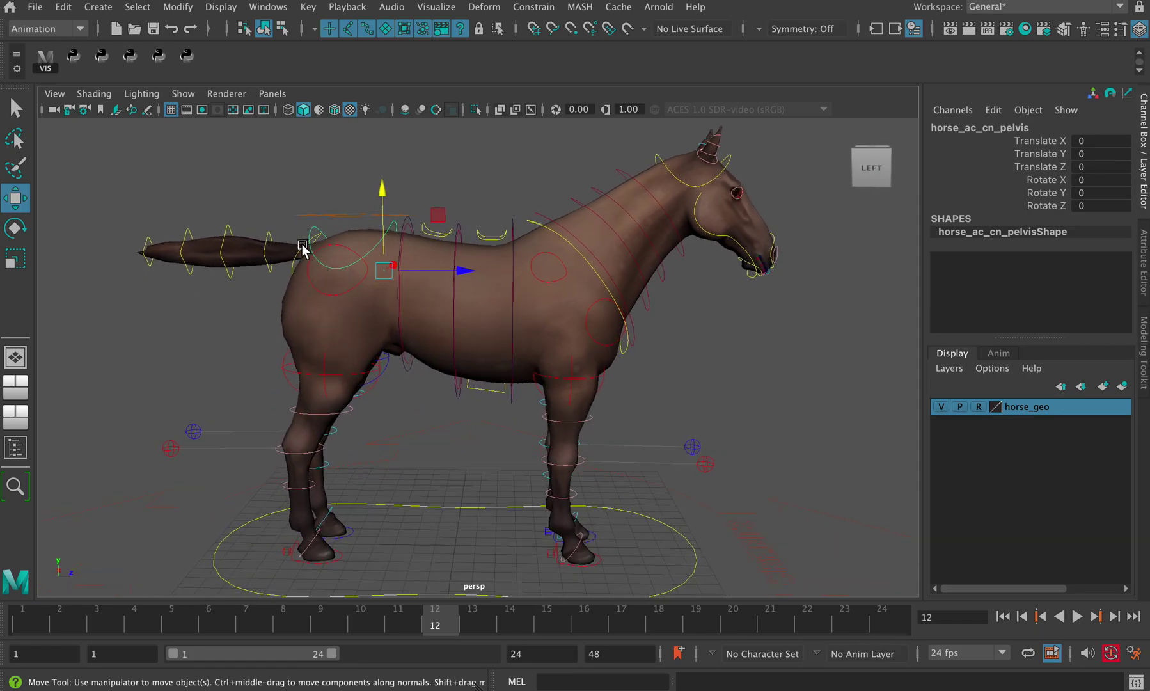
- Rotate the first tail control to swing the tail
left_click(304, 245)
key("e")
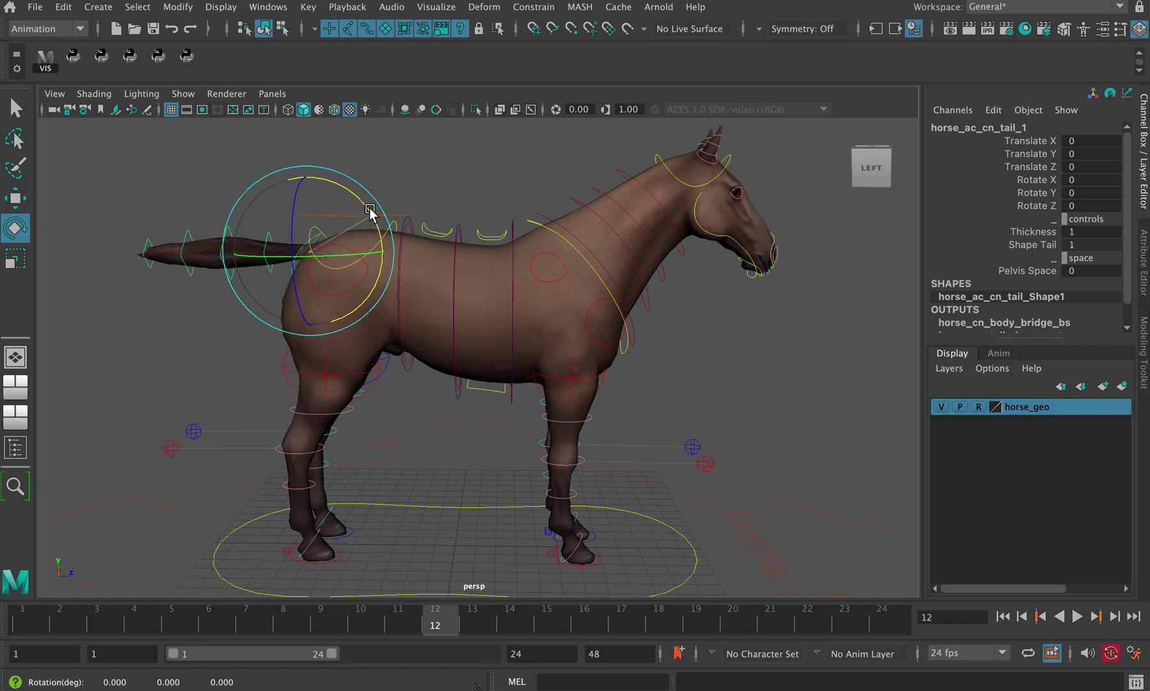
mouse_move(370, 211)
left_mouse_down()
mouse_move(365, 201)
mouse_move(372, 220)
left_mouse_up()
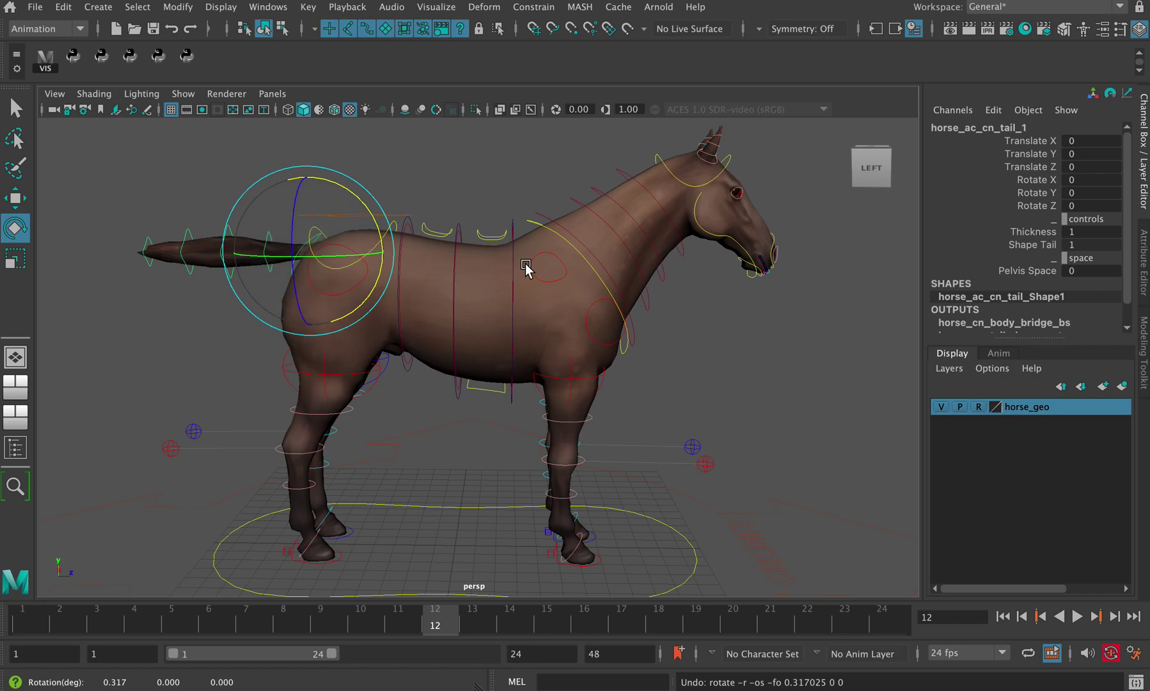
- Frame the head from the front-left and rotate the jaw control, then undo
right_click_drag(587, 261, 706, 340, "alt")
mouse_move(705, 340)
left_mouse_down("alt")
mouse_move(721, 318)
mouse_move(720, 331)
left_mouse_up("alt")
left_click(778, 335)
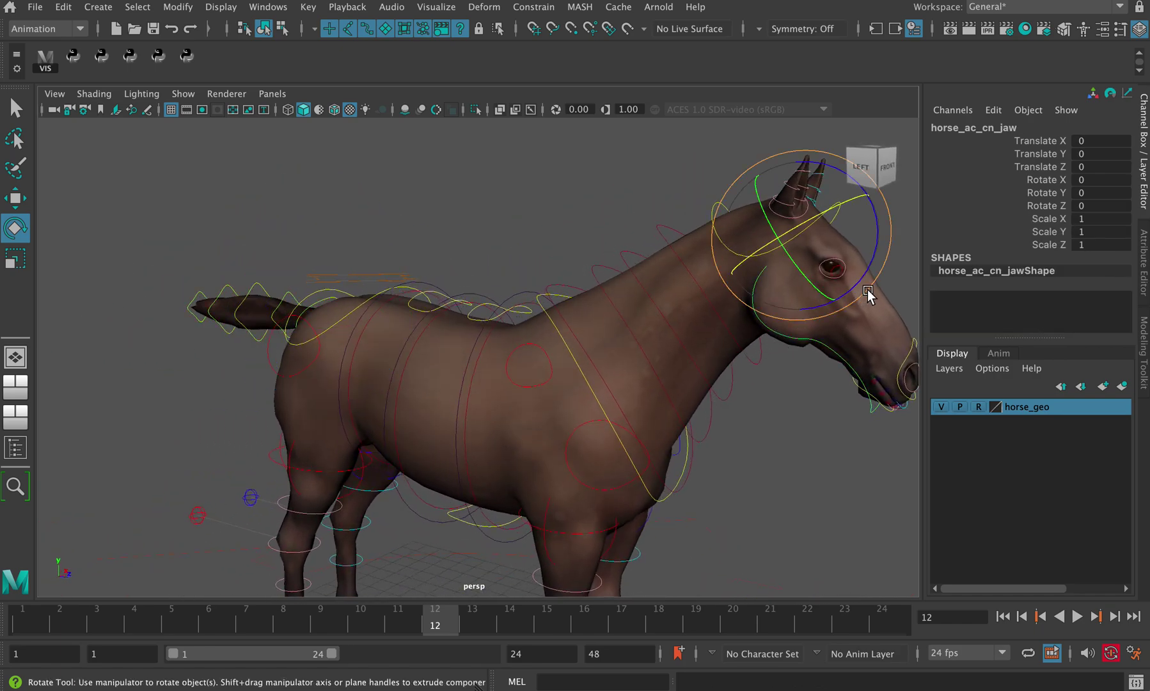
left_click_drag(868, 294, 861, 297)
key("ctrl+z")
- Select horse_ac_rt_nose and middle-drag its Breath channel to 0.6, then undo
scroll(508, 333, "up", 5)
scroll(611, 363, "up", 3)
left_click(611, 328)
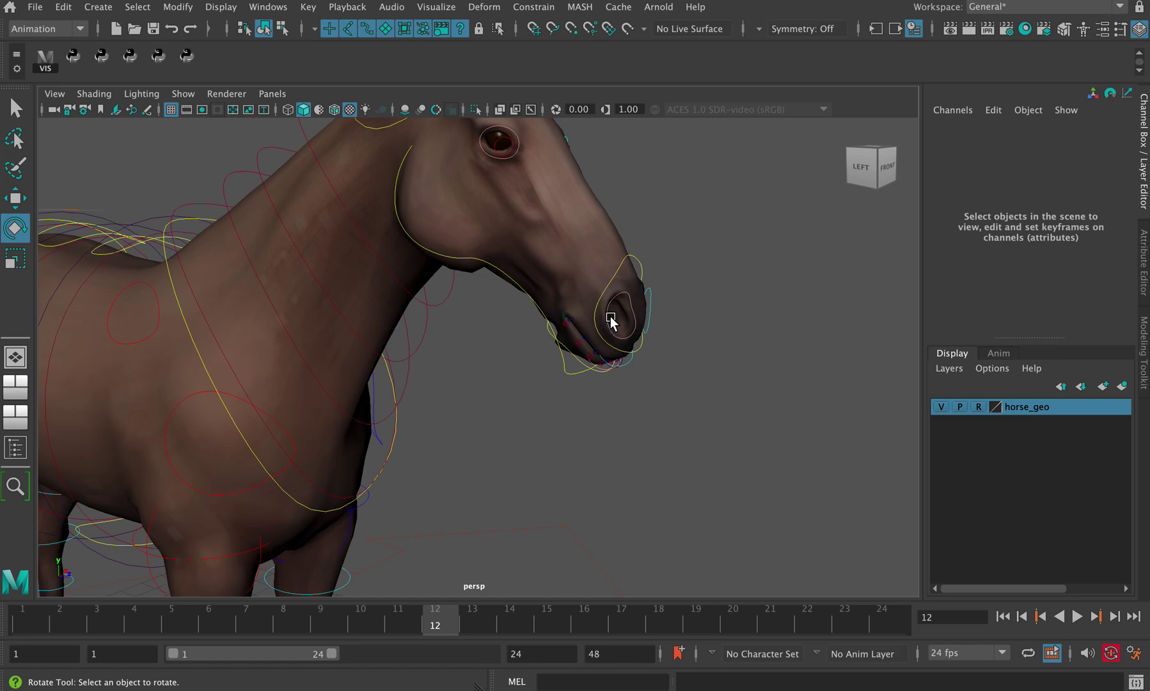
left_click(606, 325)
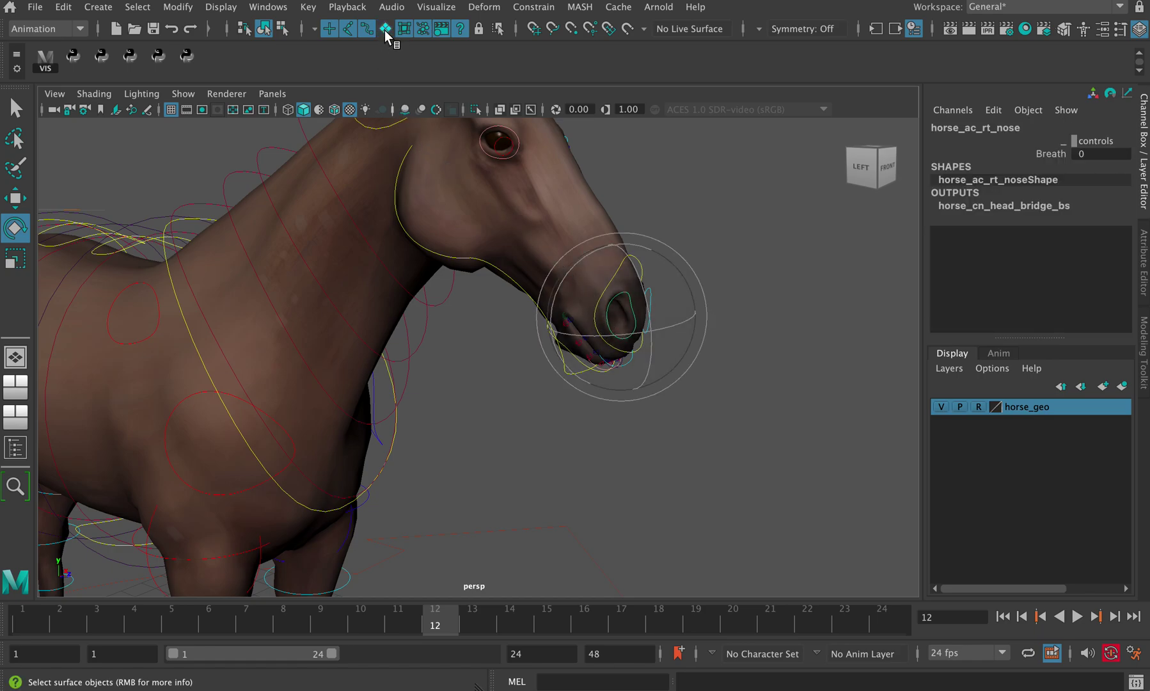
left_click(645, 291)
left_click(608, 323)
left_click(1040, 153)
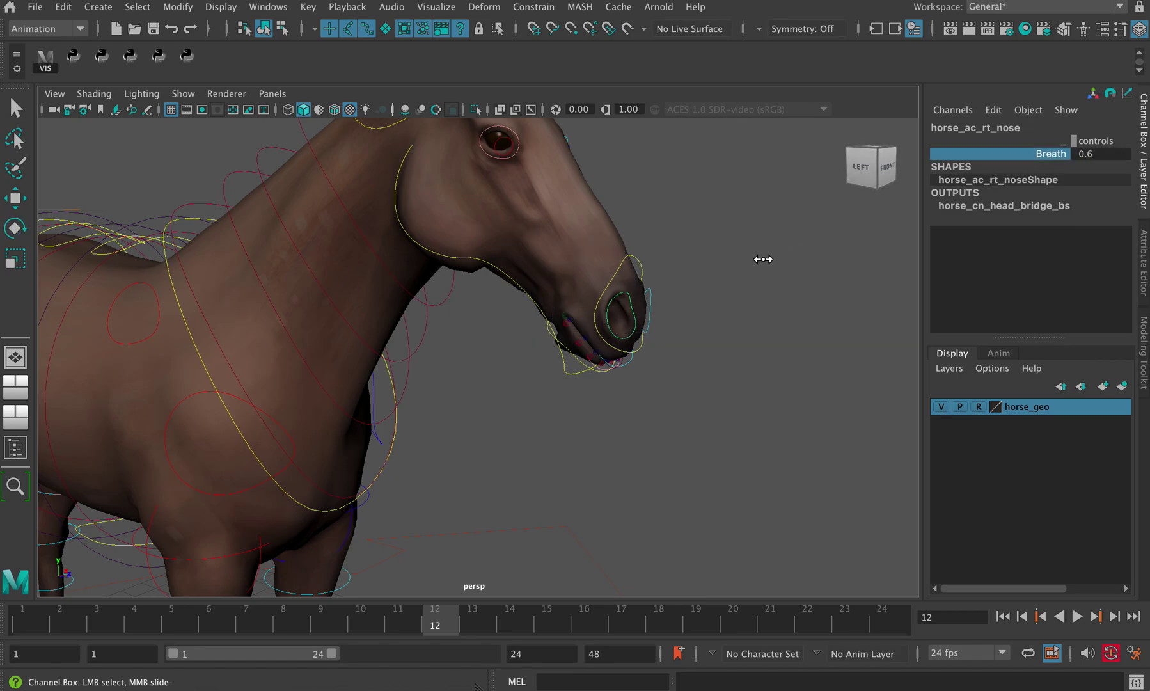
key("ctrl+z")
- Orbit out to a full side view of the horse
key("e")
left_click_drag(688, 287, 541, 417, "alt")
right_click_drag(542, 417, 536, 348, "alt")
- Look down on the horse and raise the root control in Y, then undo
left_click(539, 184)
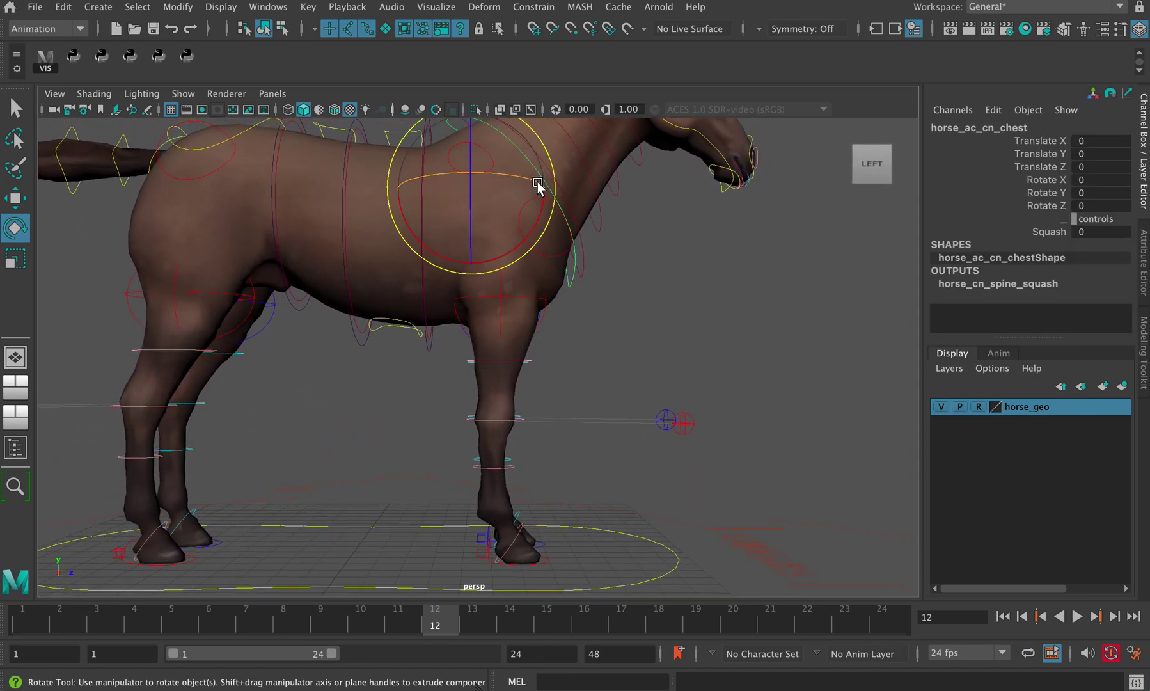
right_click_drag(540, 187, 588, 297, "alt")
left_click_drag(588, 297, 278, 199, "alt")
left_click(299, 205)
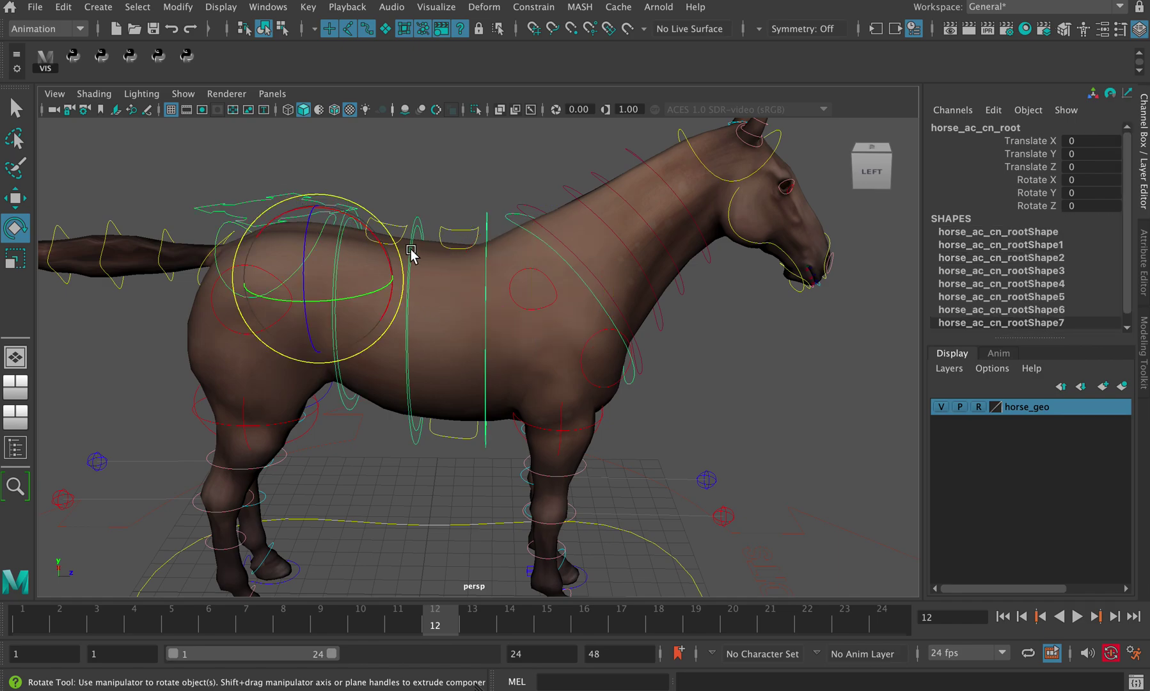
key("w")
mouse_move(317, 208)
left_mouse_down()
mouse_move(314, 198)
mouse_move(315, 218)
mouse_move(313, 192)
mouse_move(320, 212)
left_mouse_up()
key("ctrl+z")
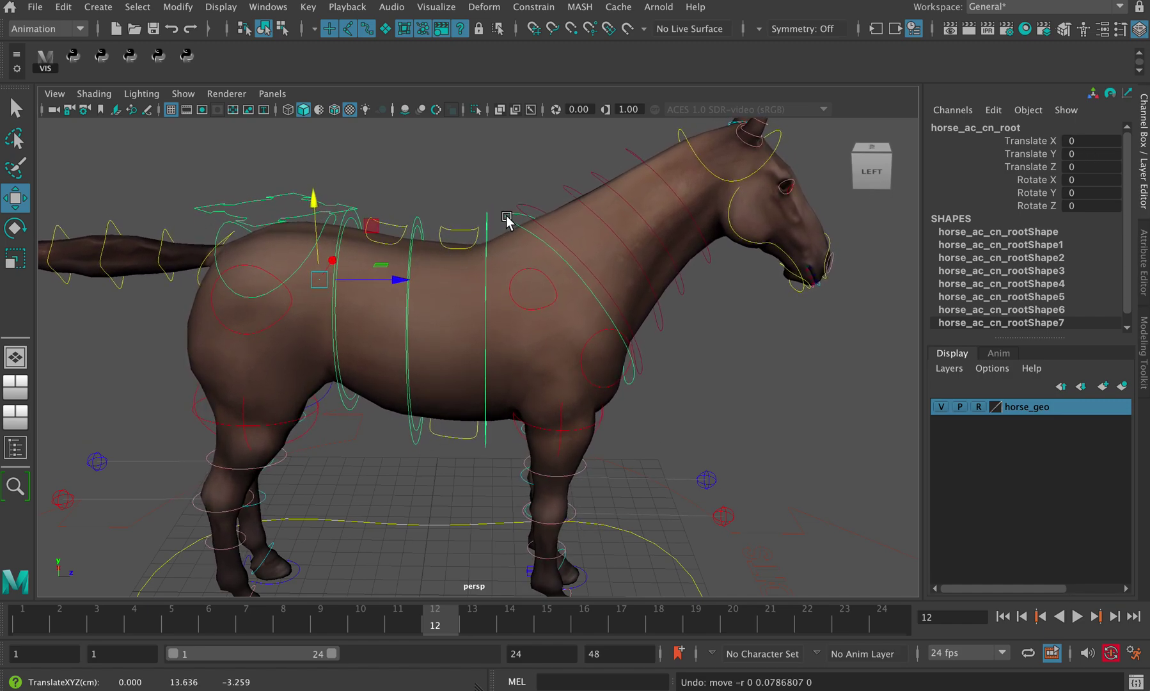
- Lift the chest and pelvis controls in Y, undoing each move
left_click(507, 218)
left_click_drag(528, 211, 532, 205)
key("ctrl+z")
left_click(230, 222)
mouse_move(305, 201)
left_mouse_down()
mouse_move(313, 187)
mouse_move(312, 222)
left_mouse_up()
key("ctrl+z")
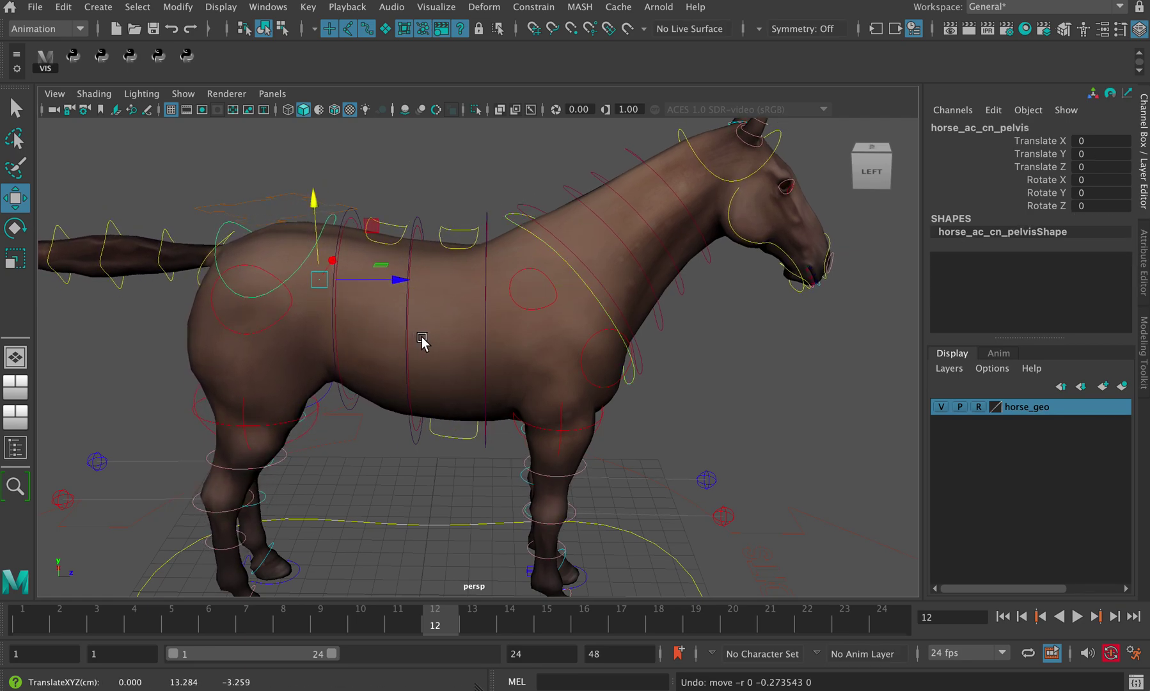
- Reframe the view and zoom in on the horse's legs
left_click_drag(426, 352, 438, 382, "alt")
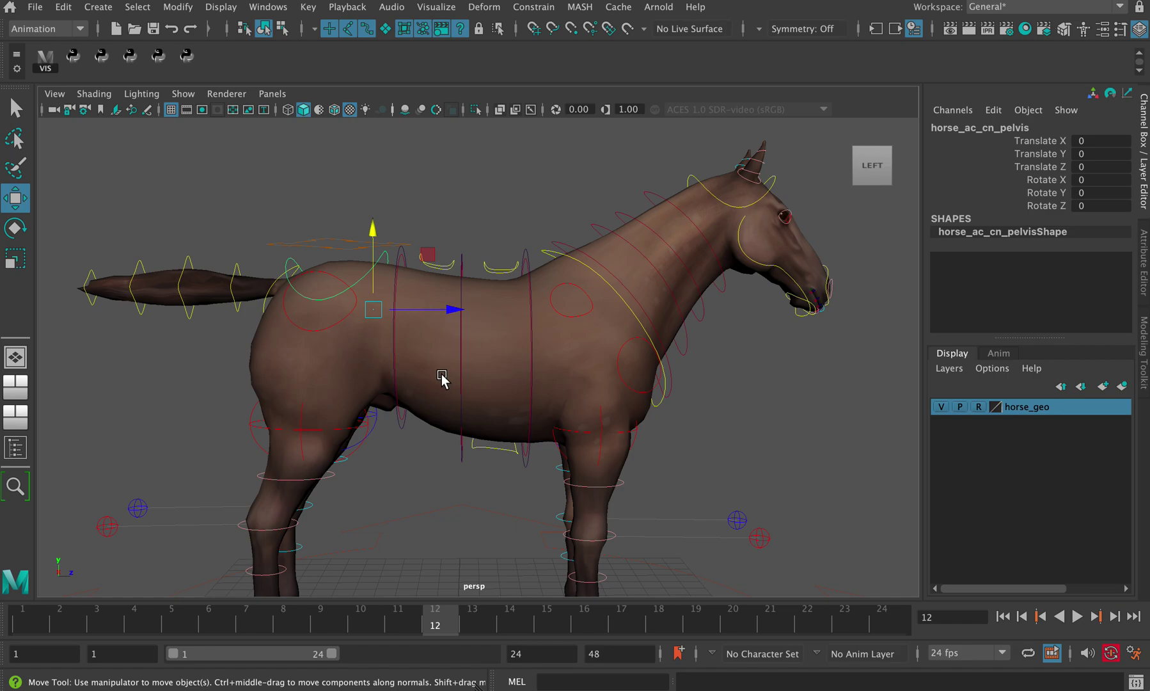
left_click_drag(439, 366, 433, 411, "alt")
right_click_drag(432, 411, 543, 504, "alt")
- Select the right front hoof control and try bending its Fetlock Roll, then undo
left_click(571, 549)
left_click_drag(542, 504, 592, 483, "alt")
left_click(1027, 271)
middle_click_drag(777, 377, 719, 394)
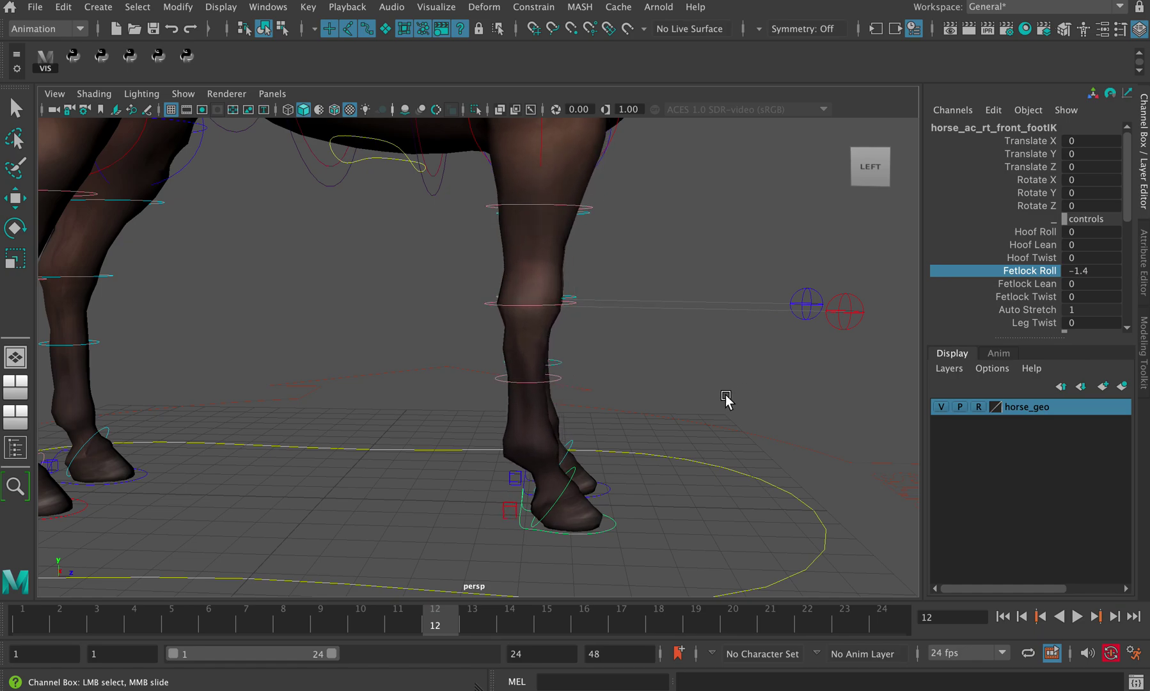
key("ctrl+z")
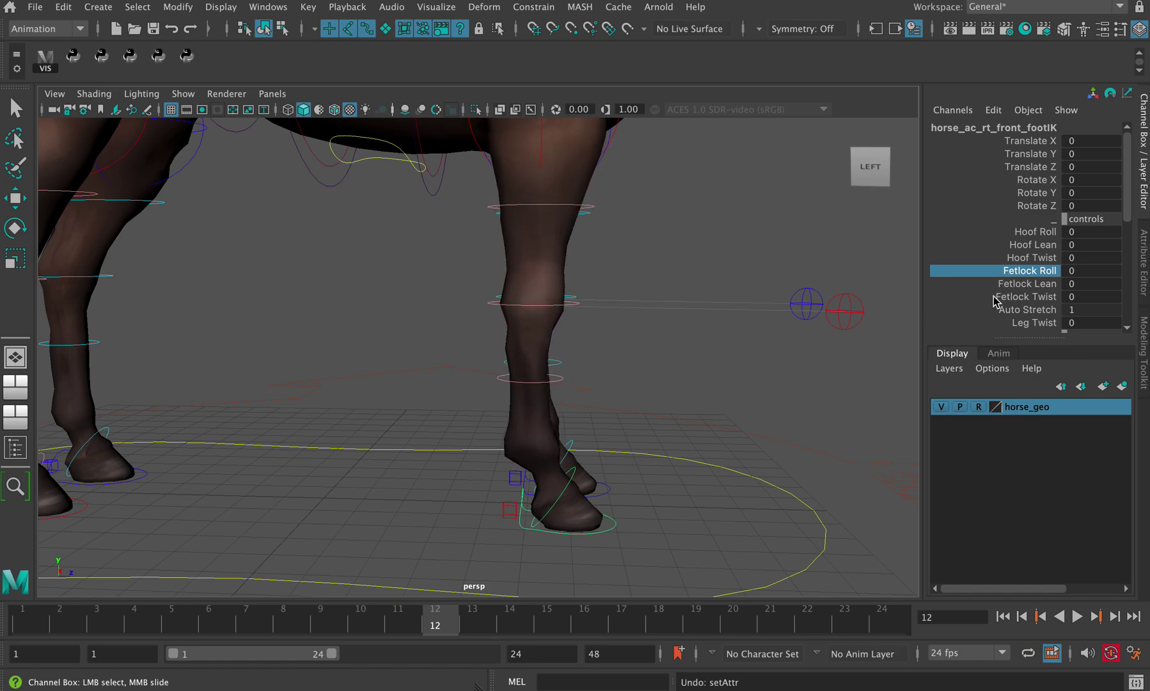
- Zoom out and lower horse_ac_cn_chest in Y so the neck dips
right_click_drag(722, 327, 591, 330, "alt")
left_click(615, 160)
key("w")
right_click_drag(614, 166, 512, 256, "alt")
left_click(514, 190)
left_click_drag(521, 175, 521, 185)
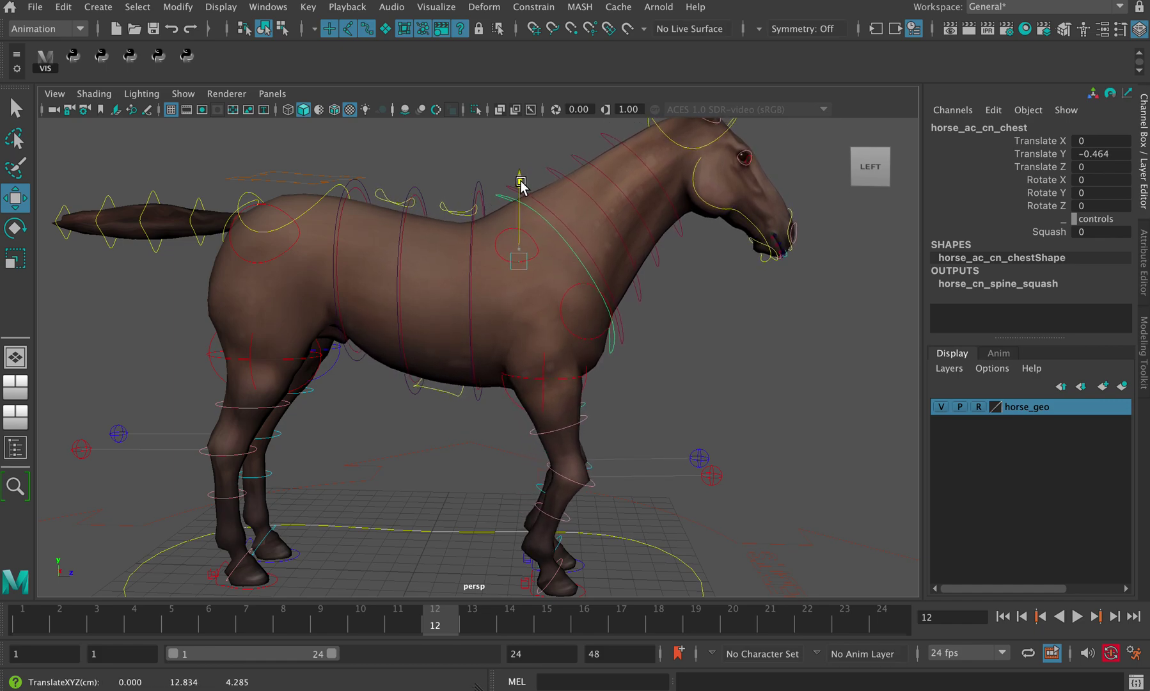
- Orbit to the front legs and test-move the right front knee bend control, then undo
middle_click_drag(526, 398, 502, 327, "alt")
left_click_drag(525, 445, 521, 382, "alt")
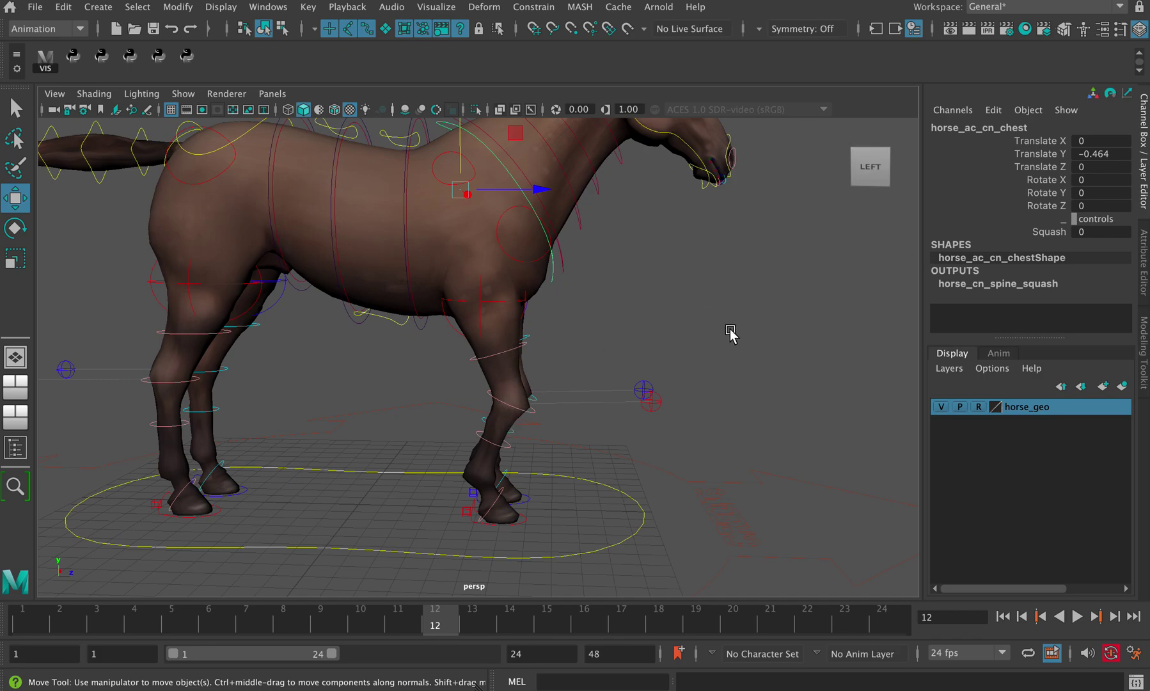
scroll(531, 429, "up", 6)
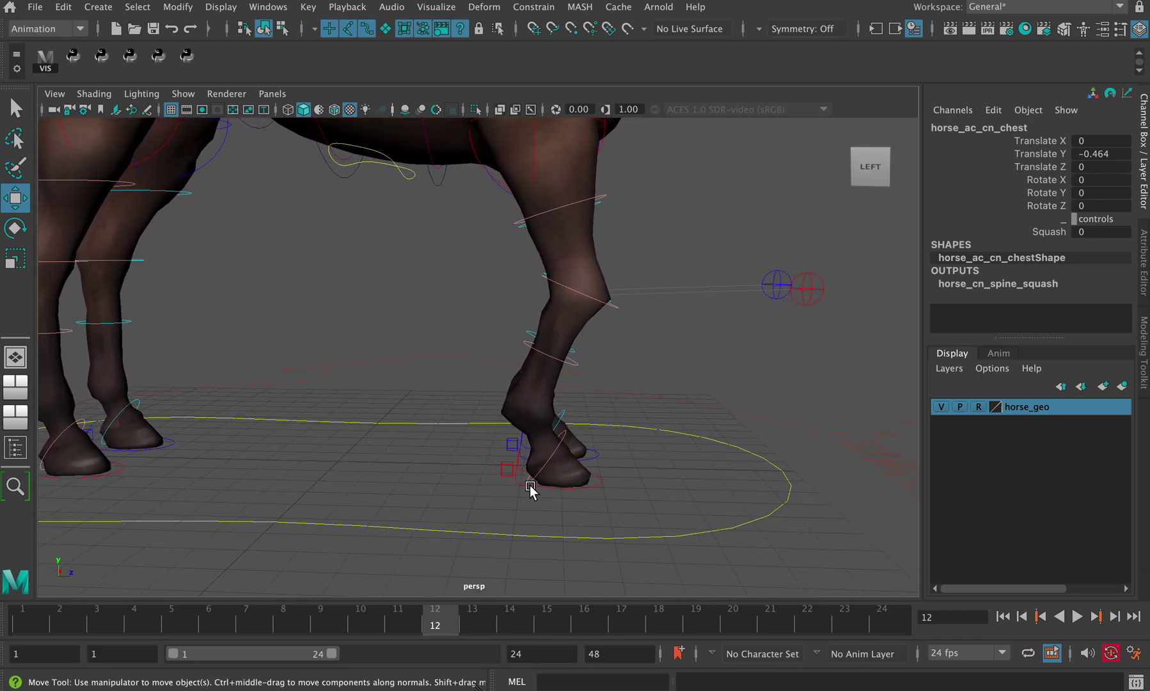
left_click(545, 491)
left_click(539, 494)
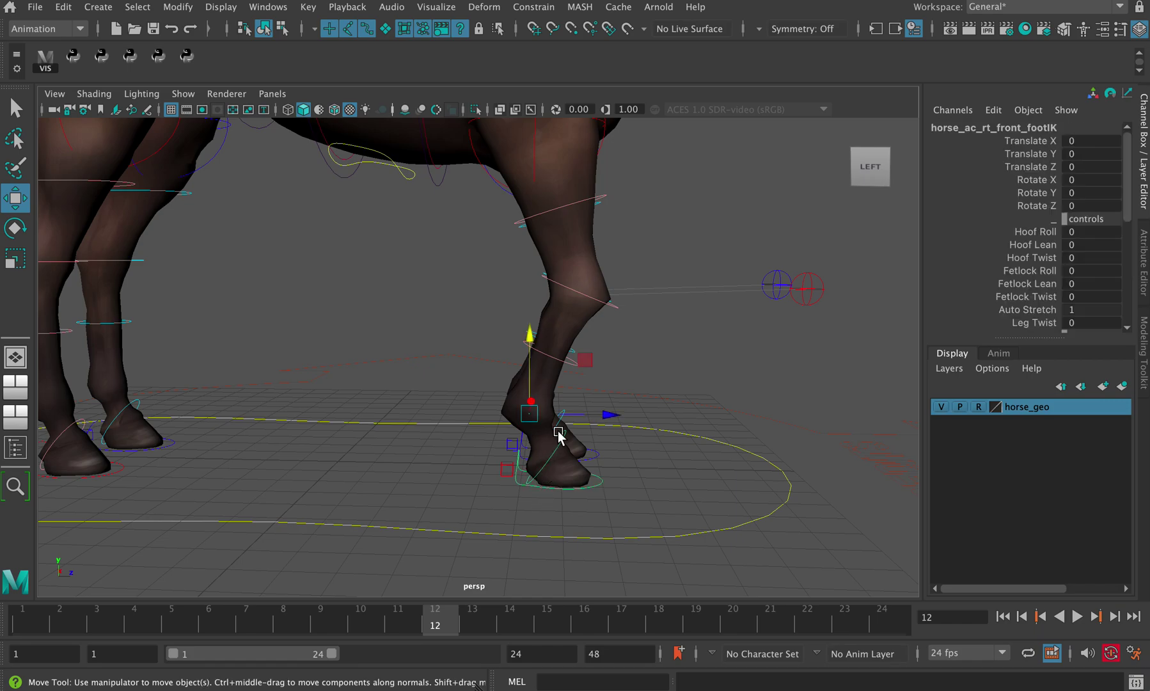
left_click(609, 305)
left_click_drag(664, 293, 638, 291)
key("ctrl+z")
- Reselect horse_ac_rt_front_footIK and middle-drag Fetlock Roll to -34
left_click(517, 493)
left_click(1023, 273)
middle_click_drag(680, 383, 541, 441)
left_click_drag(565, 390, 485, 369, "alt")
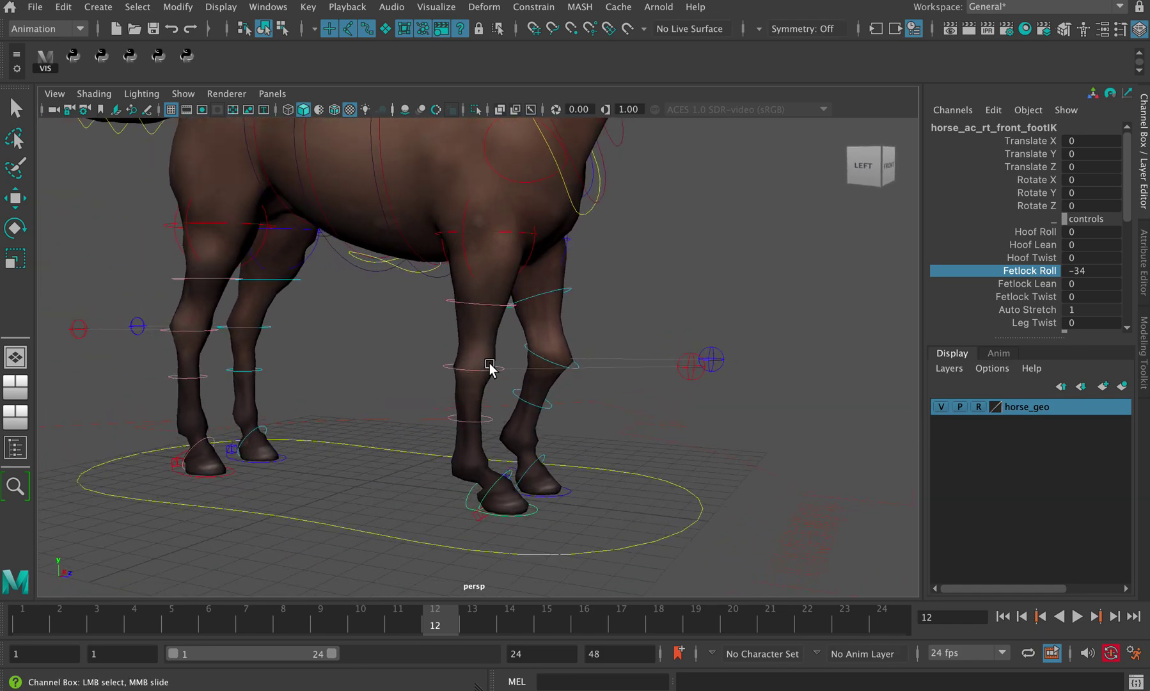
right_click_drag(524, 376, 426, 454, "alt")
left_click_drag(426, 454, 446, 434, "alt")
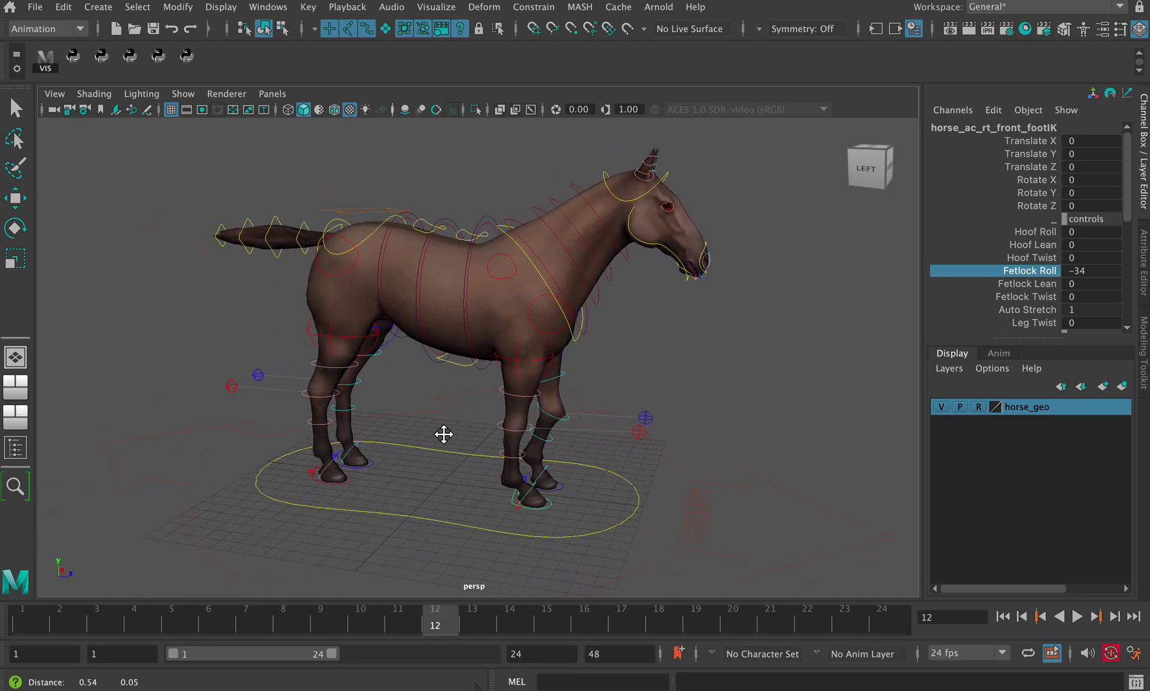